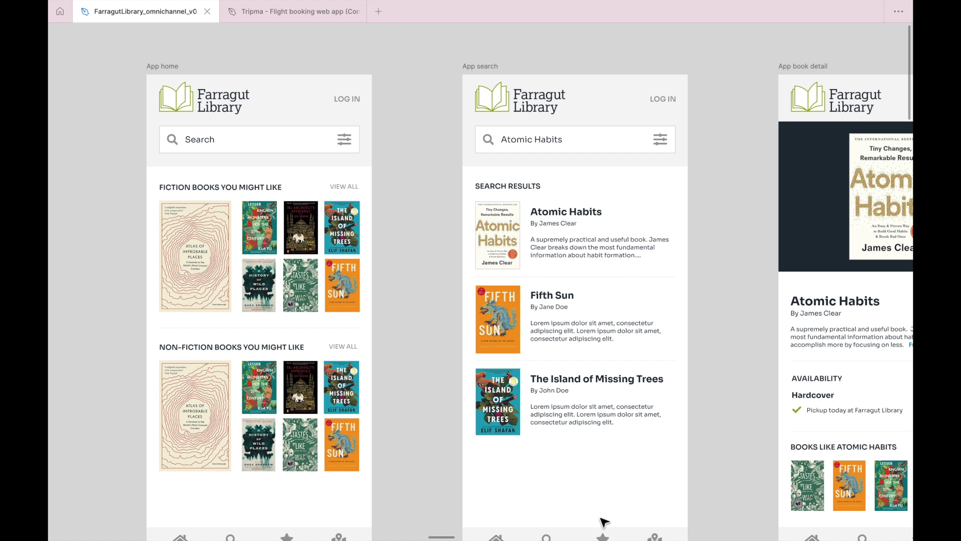
Open a second copy of the Farragut Library file in a split tab beside the first.
right_click(146, 15)
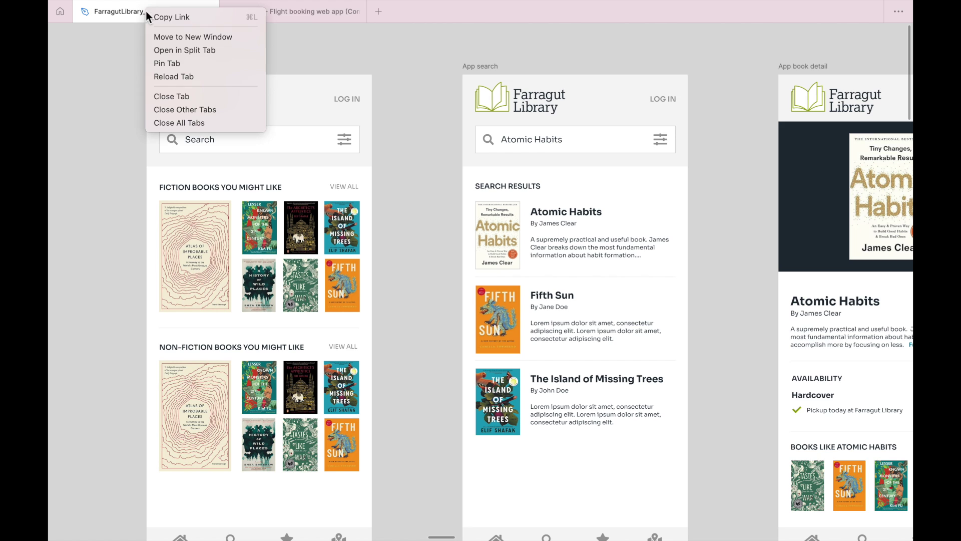
left_click(167, 49)
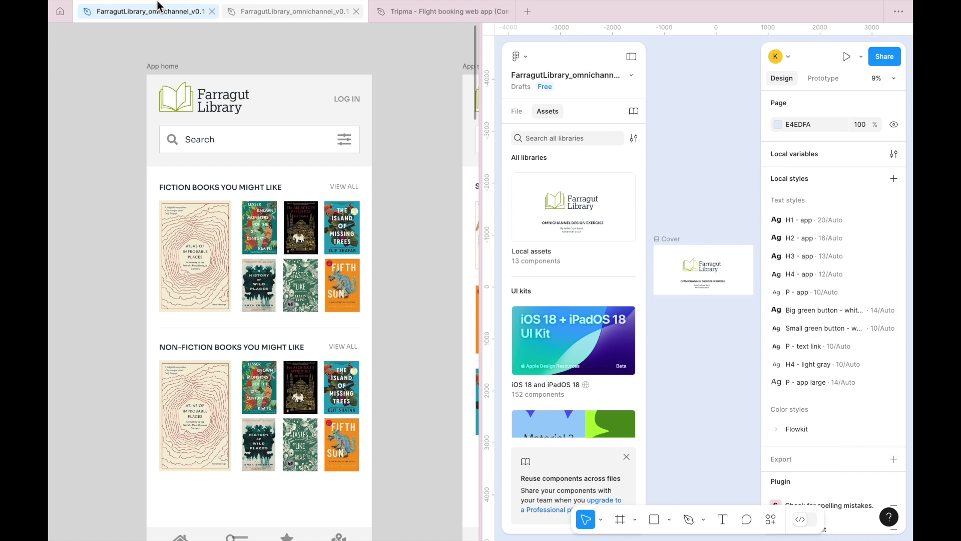
left_click(184, 7)
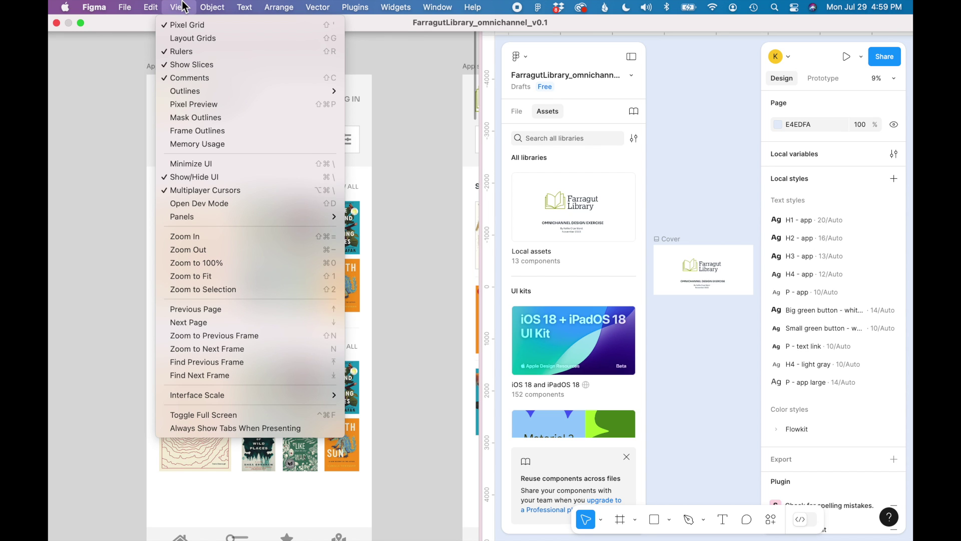
left_click(193, 181)
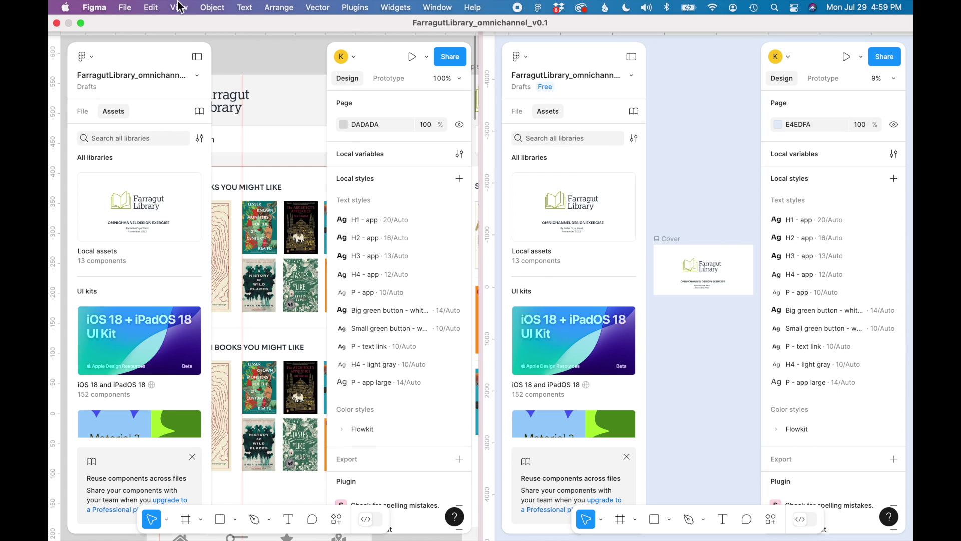
left_click(178, 6)
left_click(191, 166)
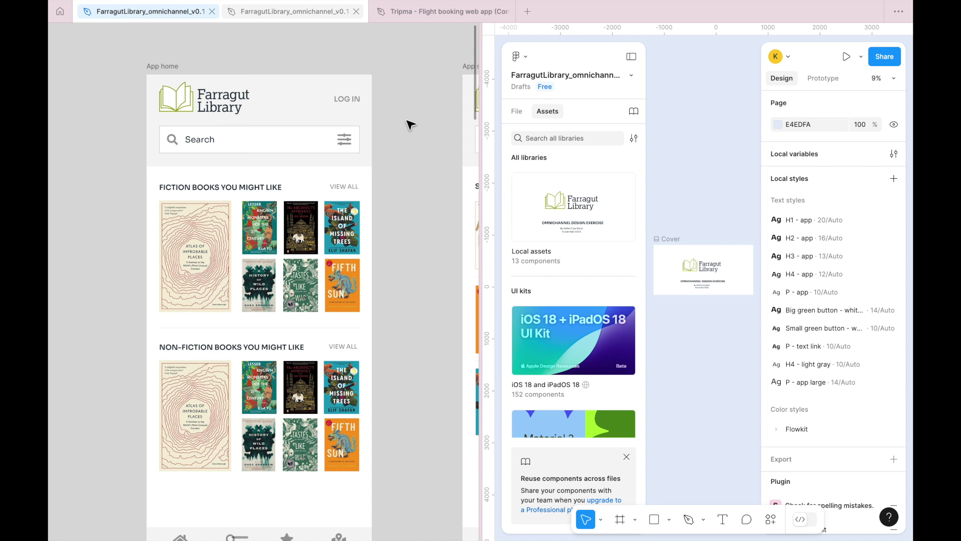
Select the second Farragut Library copy and close it, ending the split view.
right_click(256, 12)
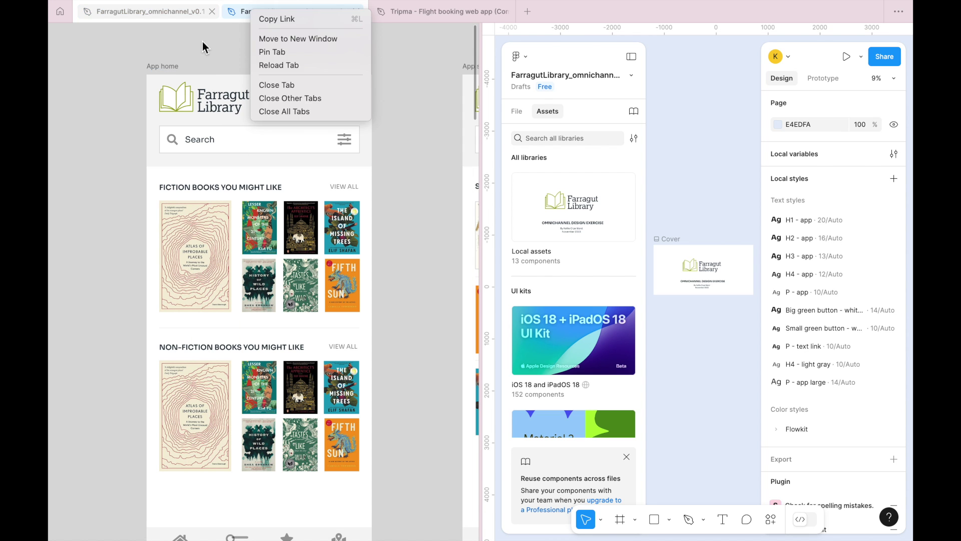
left_click(225, 53)
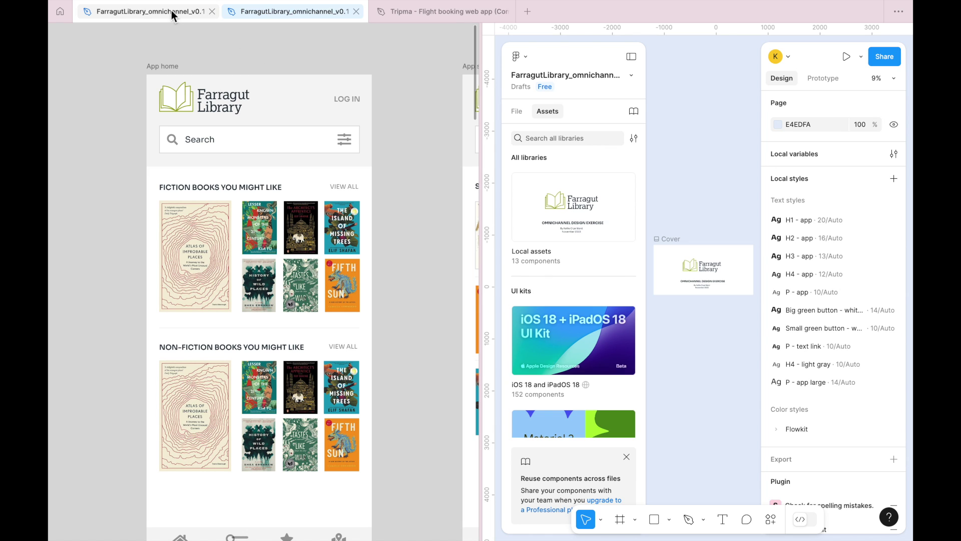
left_click(357, 12)
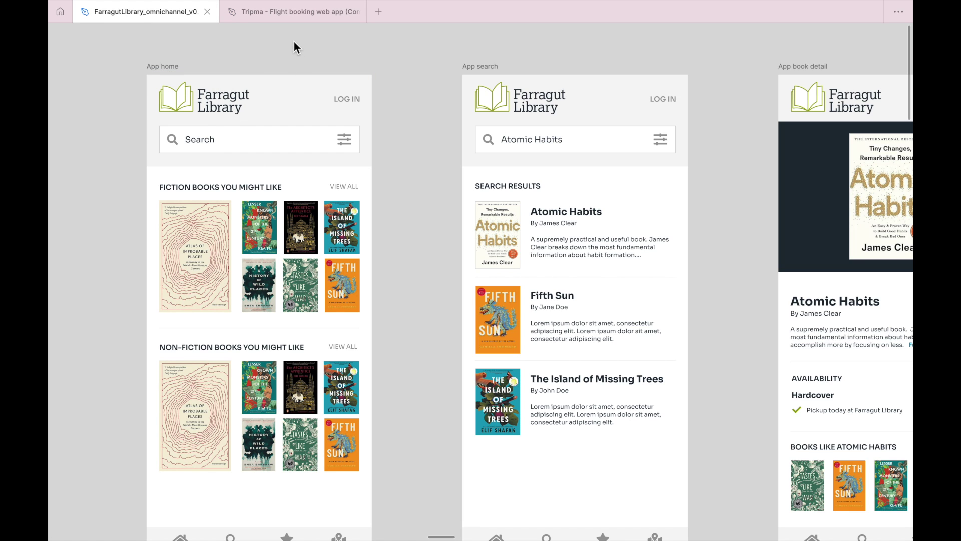
Drag the Tripma flight booking tab into the right half of a split beside Farragut Library.
left_click(276, 12)
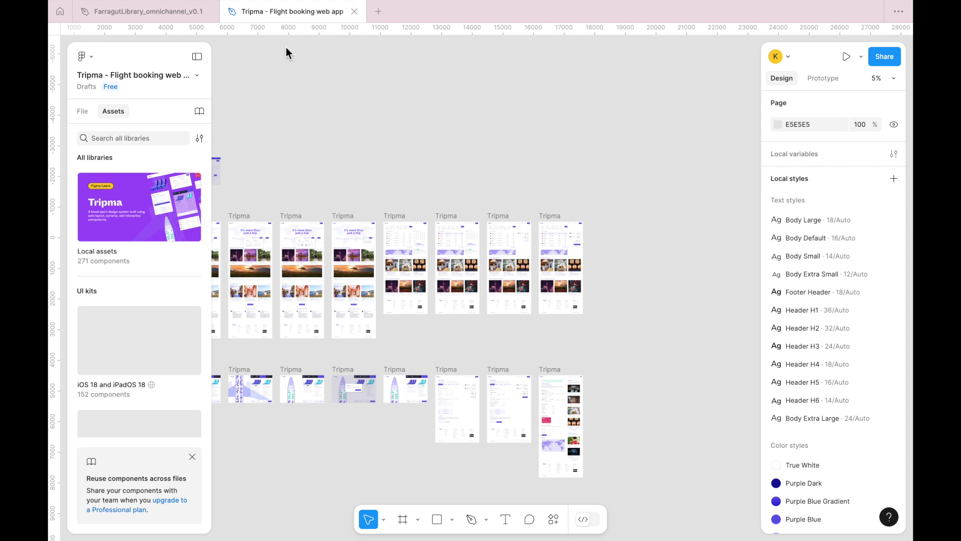
mouse_move(286, 12)
left_mouse_down()
mouse_move(567, 221)
mouse_move(439, 210)
mouse_move(370, 229)
mouse_move(607, 227)
mouse_move(642, 236)
left_mouse_up()
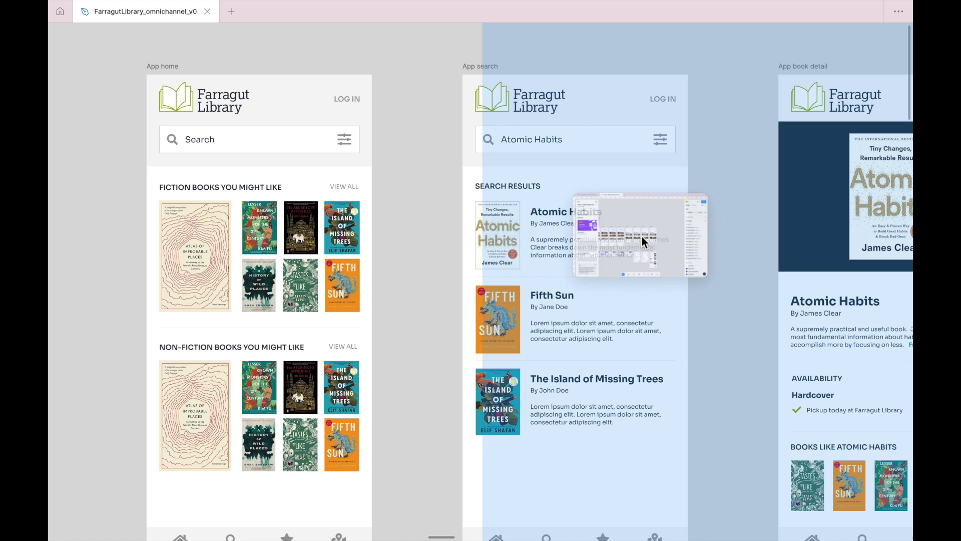
left_click_drag(643, 237, 646, 241)
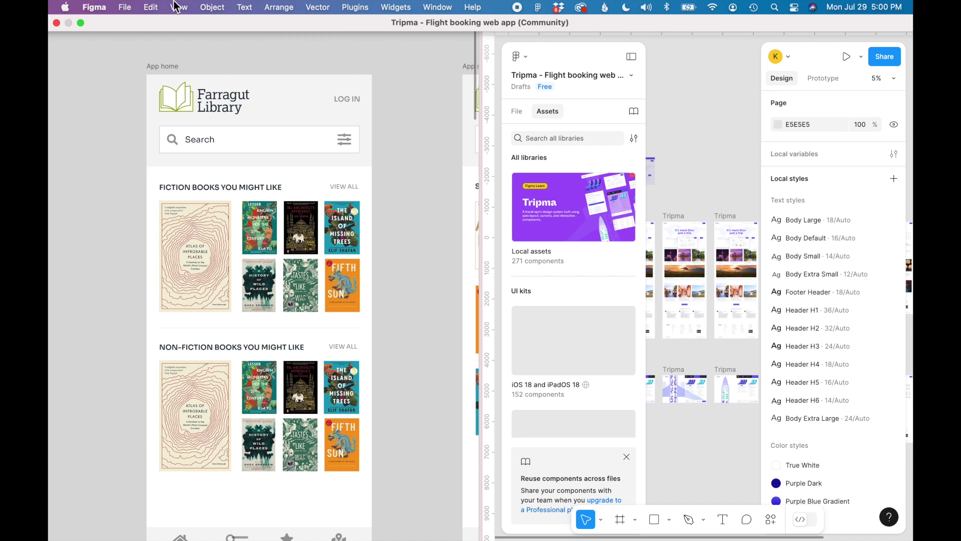
Hide the Tripma file's panels and toolbar using View > Show/Hide UI.
left_click(177, 7)
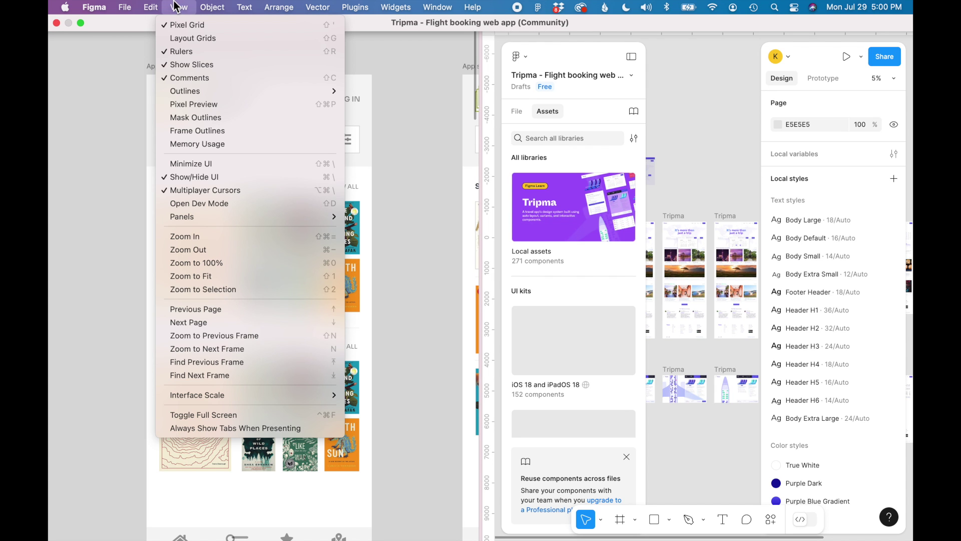
left_click(175, 181)
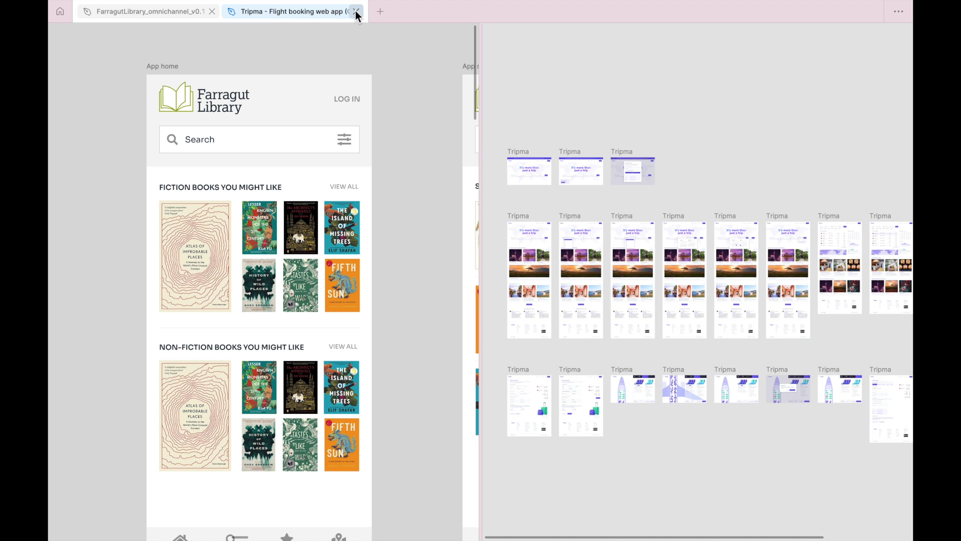
Separate Tripma and Farragut Library into individual tabs, then return to Farragut Library.
right_click(275, 13)
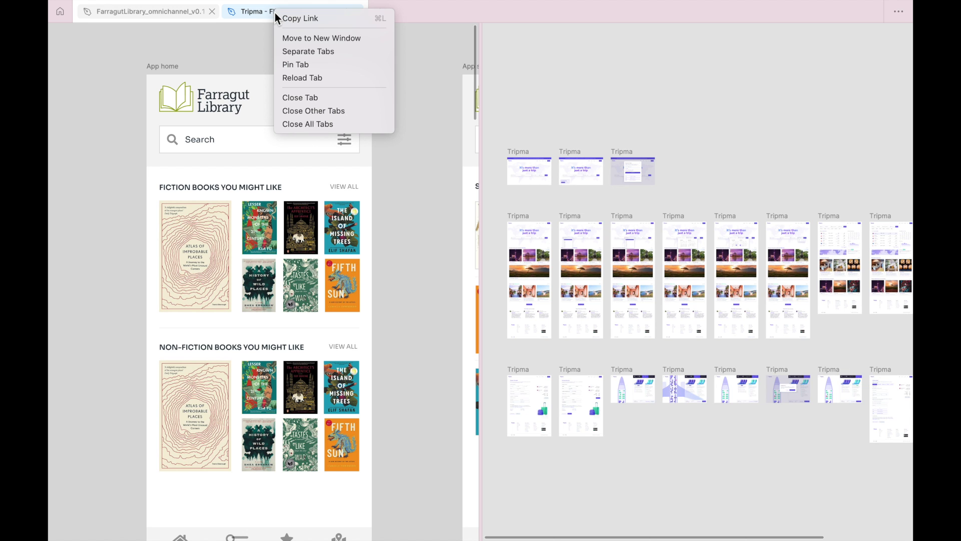
left_click(289, 51)
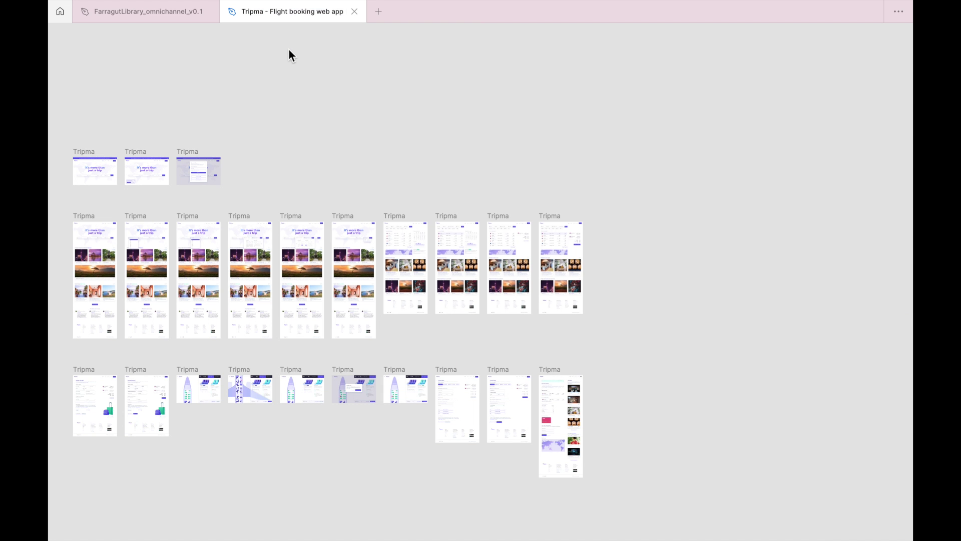
left_click(178, 14)
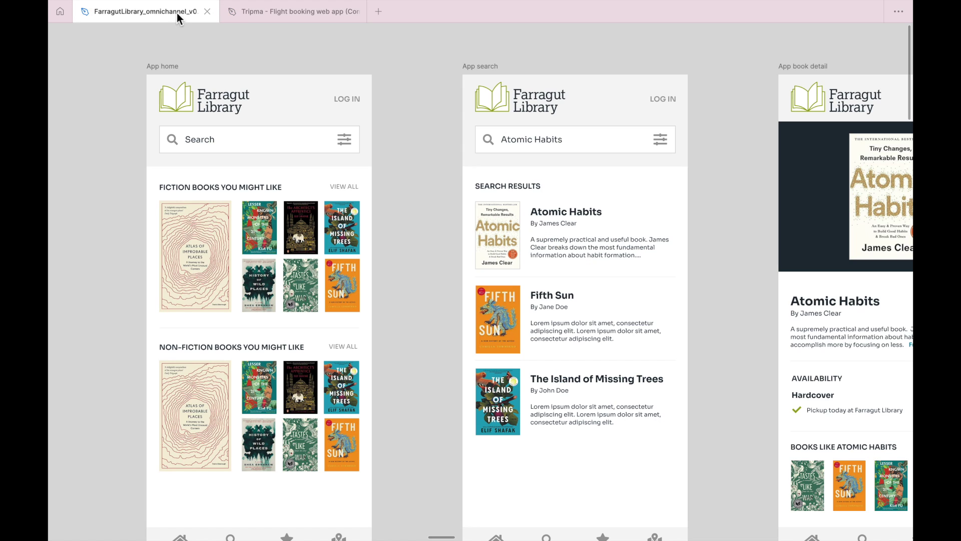